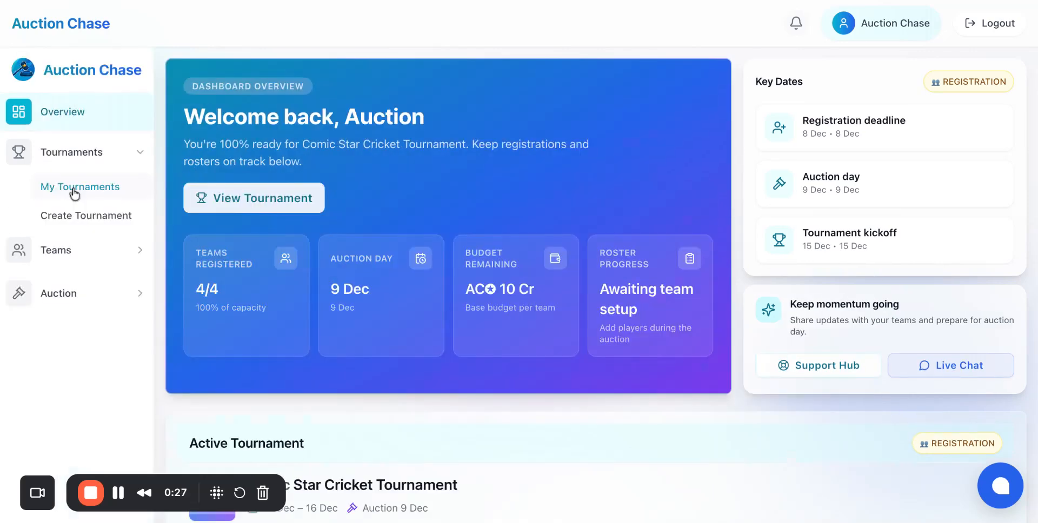
Open the Comic Star Cricket Tournament from the organiser's own tournaments for editing.
left_click(74, 192)
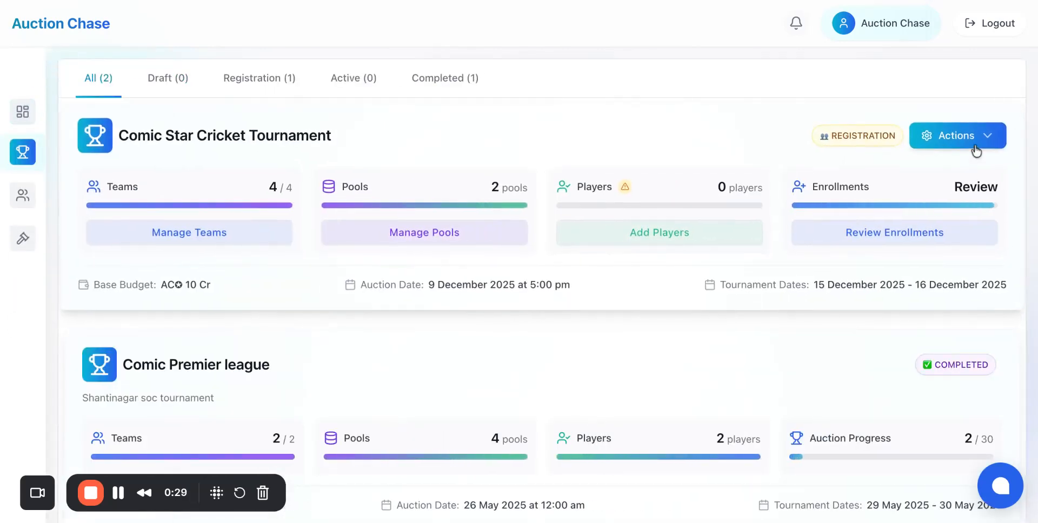
left_click(975, 145)
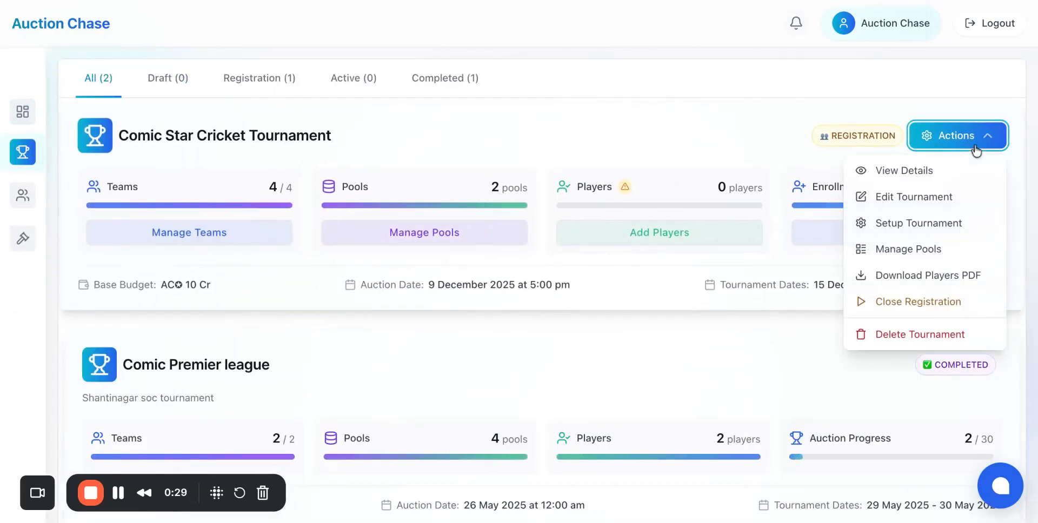
left_click(937, 201)
Switch the tournament's bidding mode to Rule Based and add a second bidding rule.
scroll(686, 258, "down", 5)
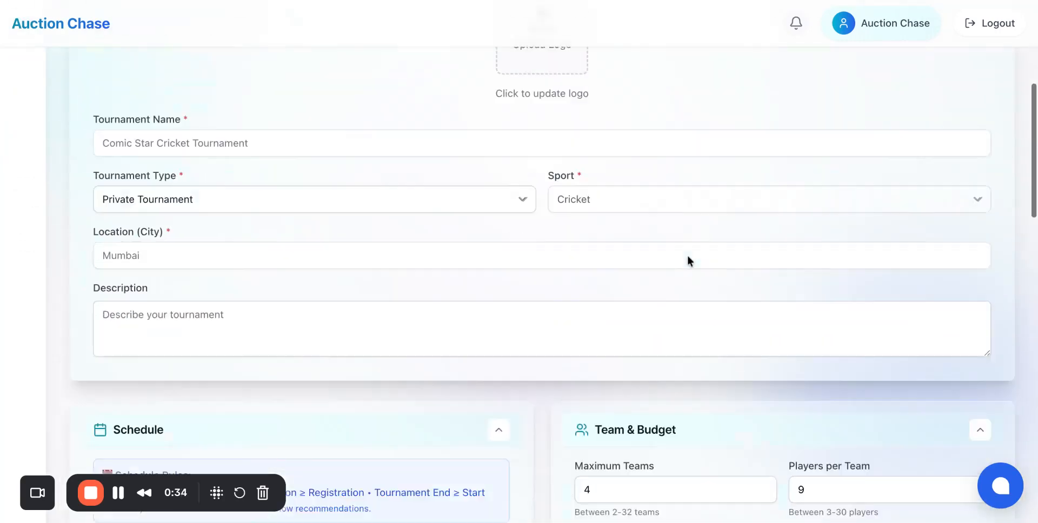
scroll(686, 256, "down", 15)
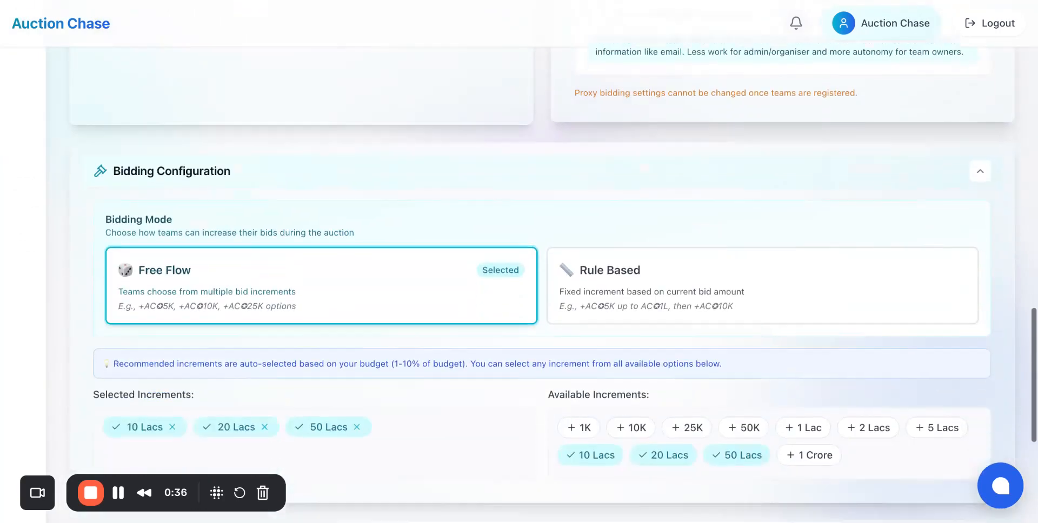
scroll(686, 255, "down", 2)
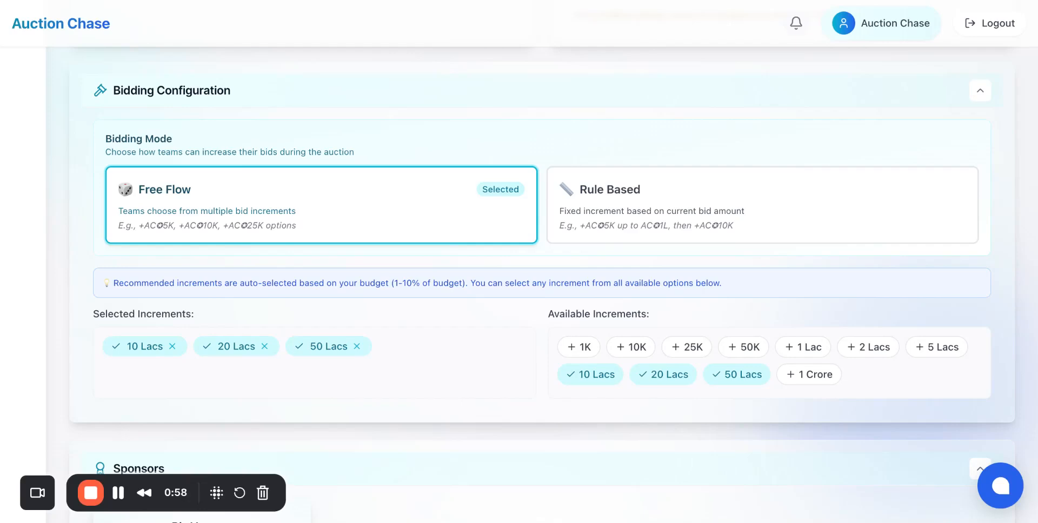
scroll(519, 271, "up", 2)
scroll(777, 373, "up", 10)
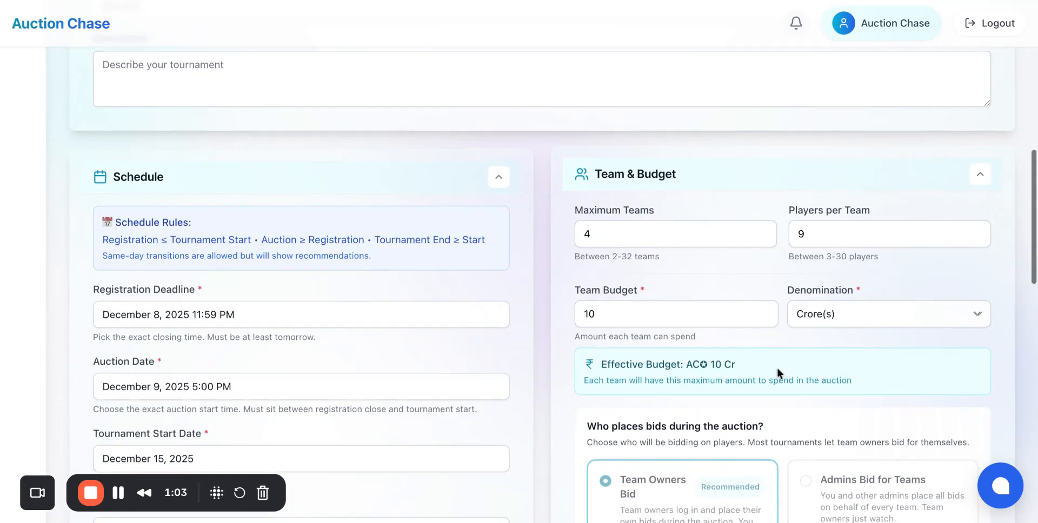
scroll(777, 368, "down", 10)
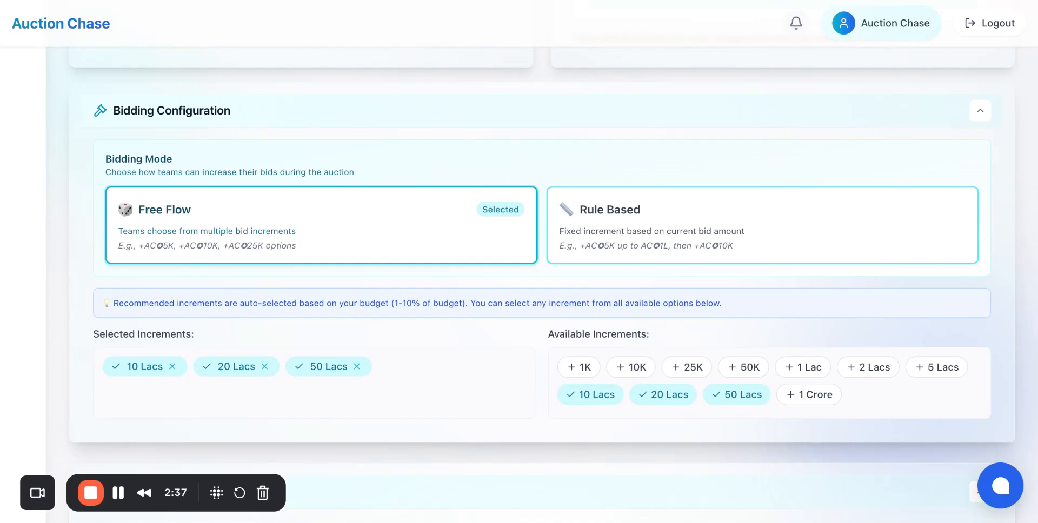
left_click(763, 226)
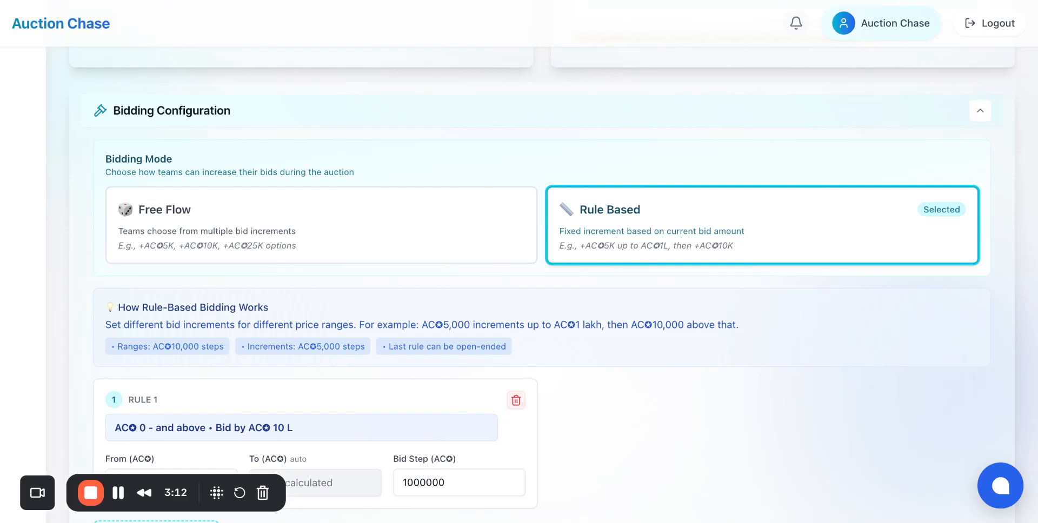
scroll(553, 284, "down", 3)
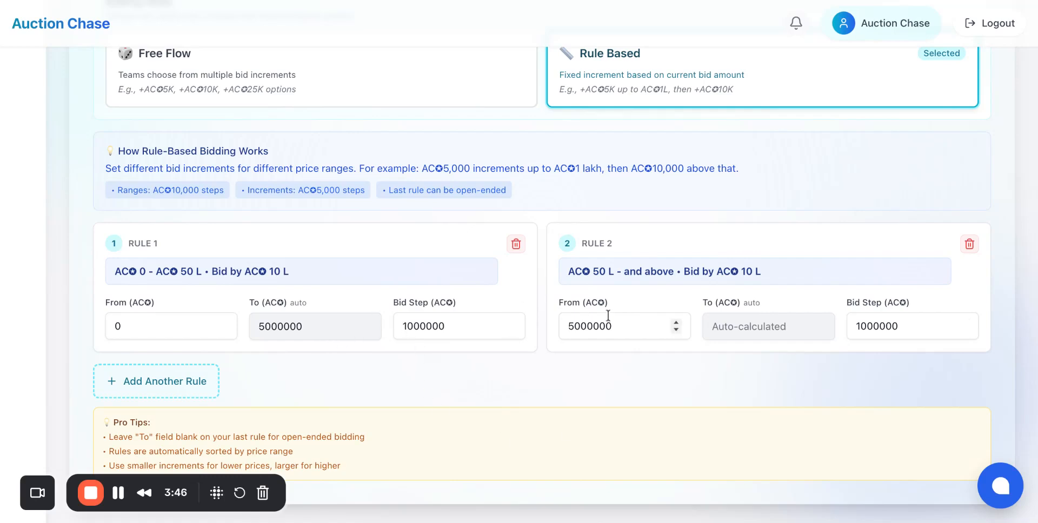
Set the starting amount of Rule 2 to 10000000.
left_click(574, 326)
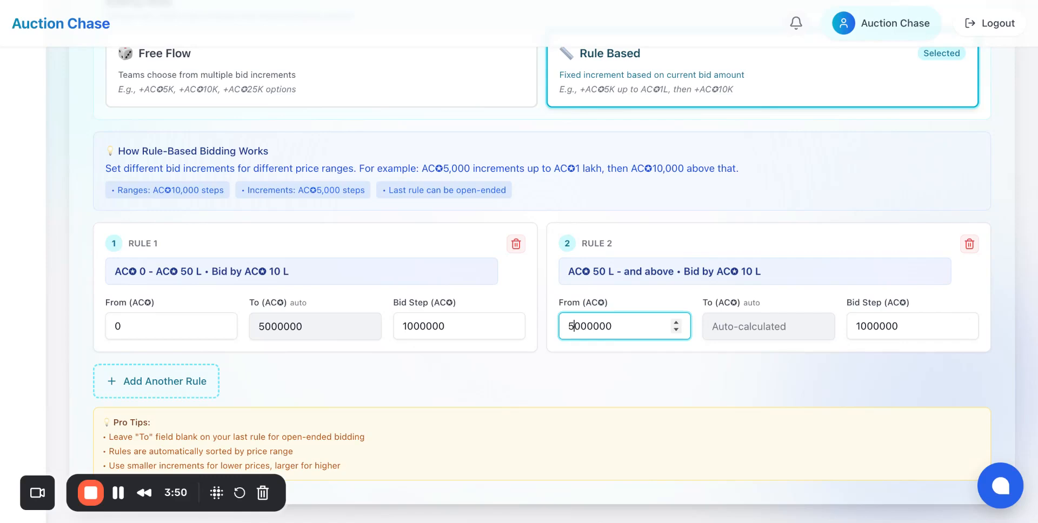
type("0")
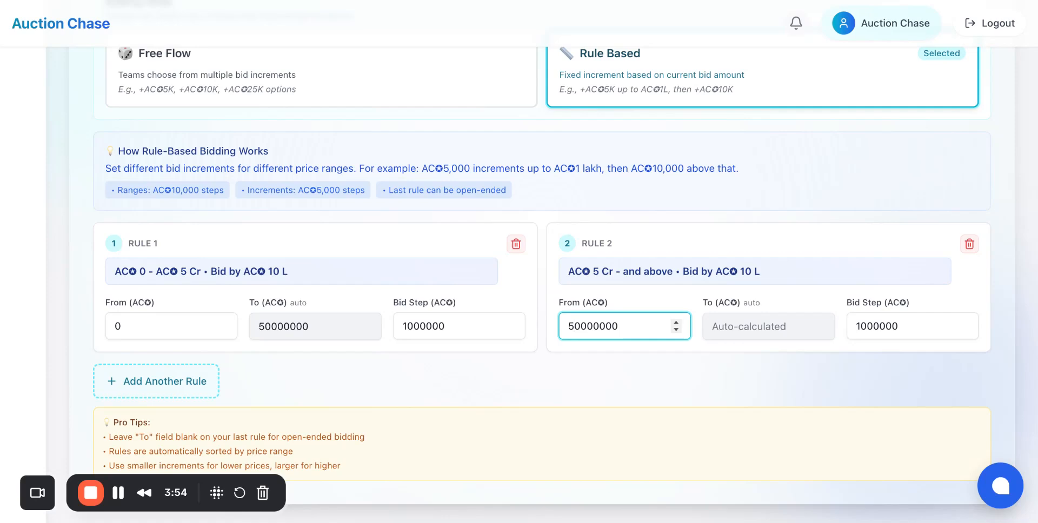
key("BackSpace")
type("1")
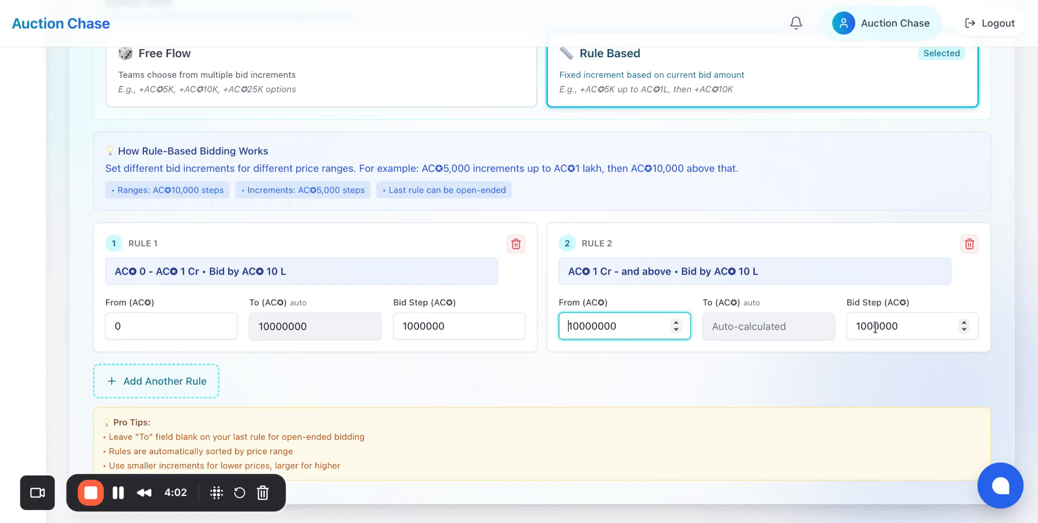
Set the bid step of Rule 1 to 500000.
left_click(413, 326)
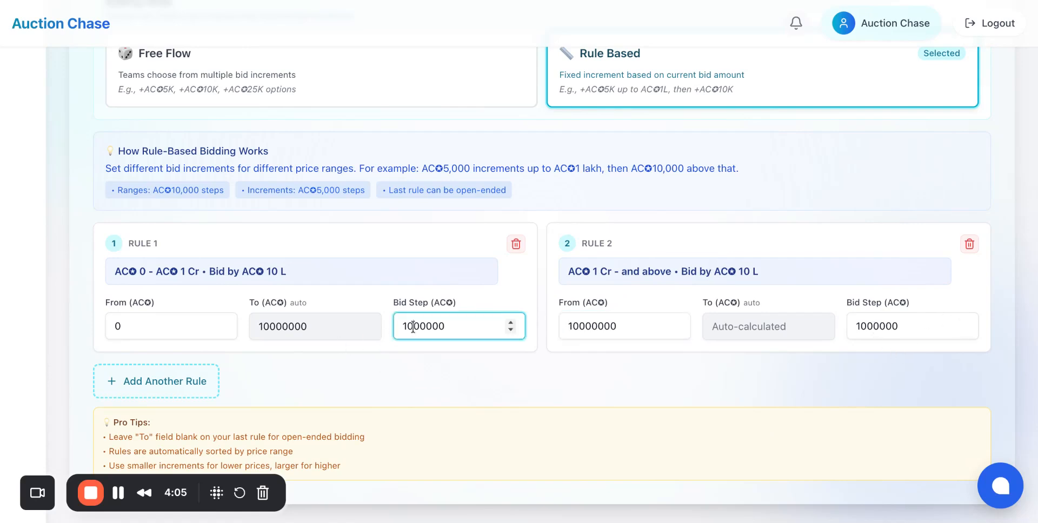
key("shift+Home")
type("5")
left_click(414, 359)
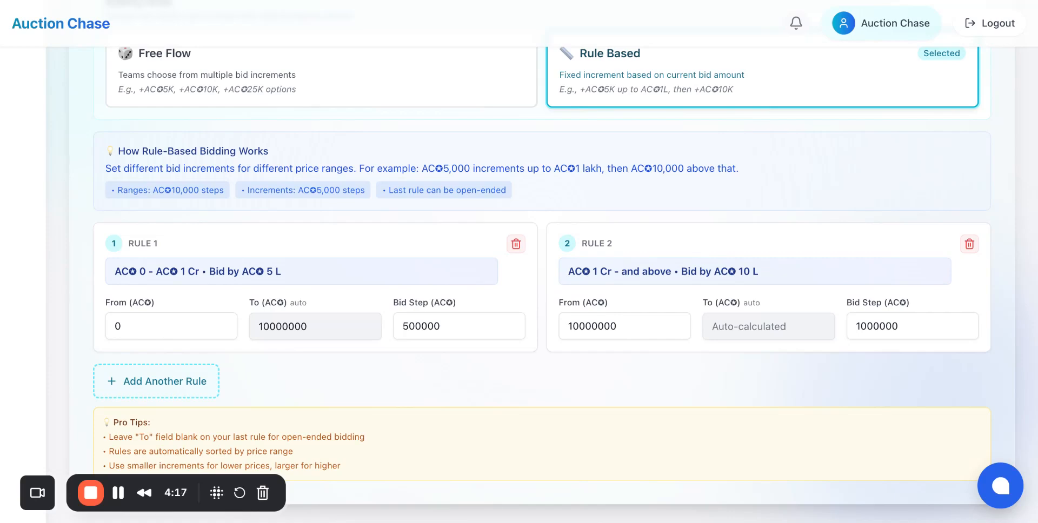
Add a third bidding rule and set its starting amount to 30000000.
left_click(136, 389)
scroll(216, 324, "down", 2)
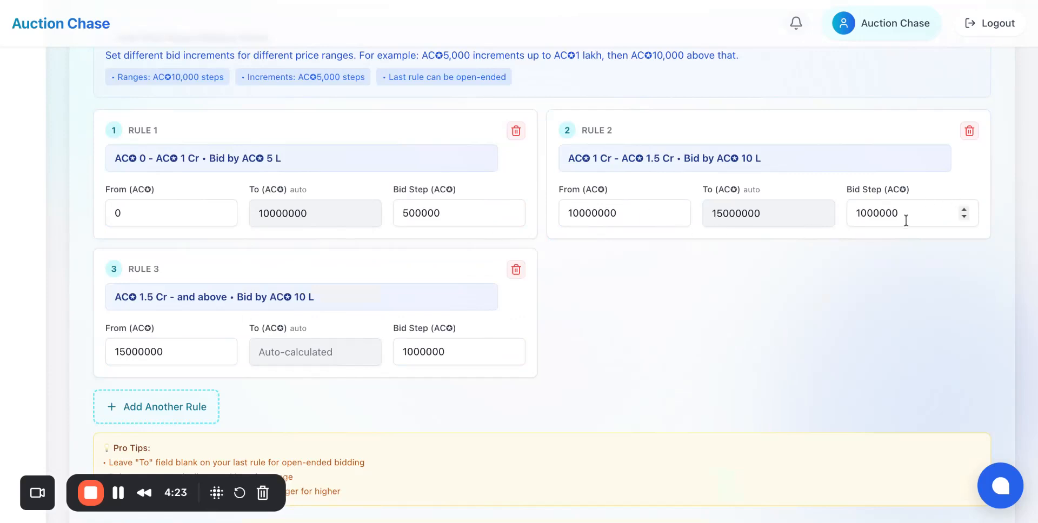
left_click(127, 352)
key("shift+Home")
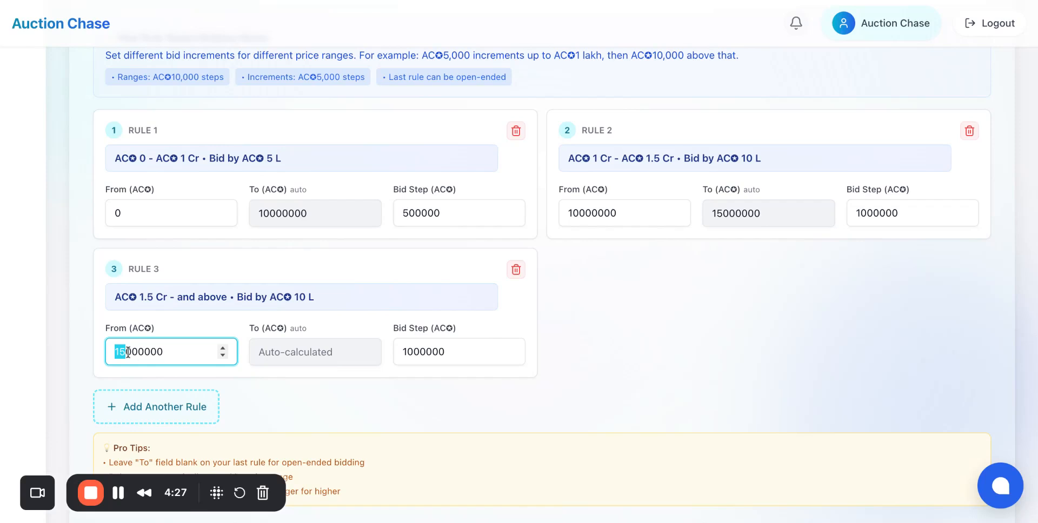
type("30")
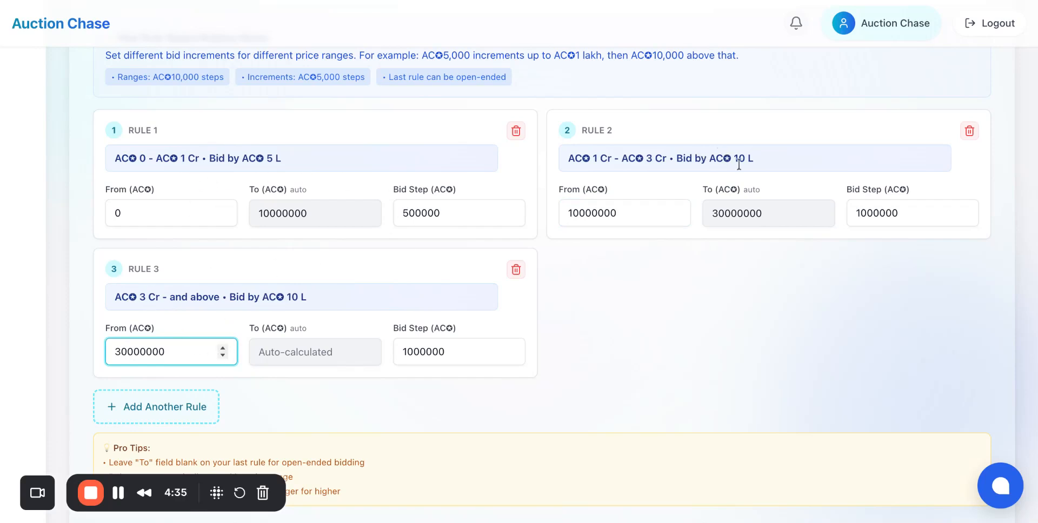
Set the bid step of Rule 3 to 2000000.
left_click(407, 350)
key("shift+Left")
type("2")
left_click(681, 318)
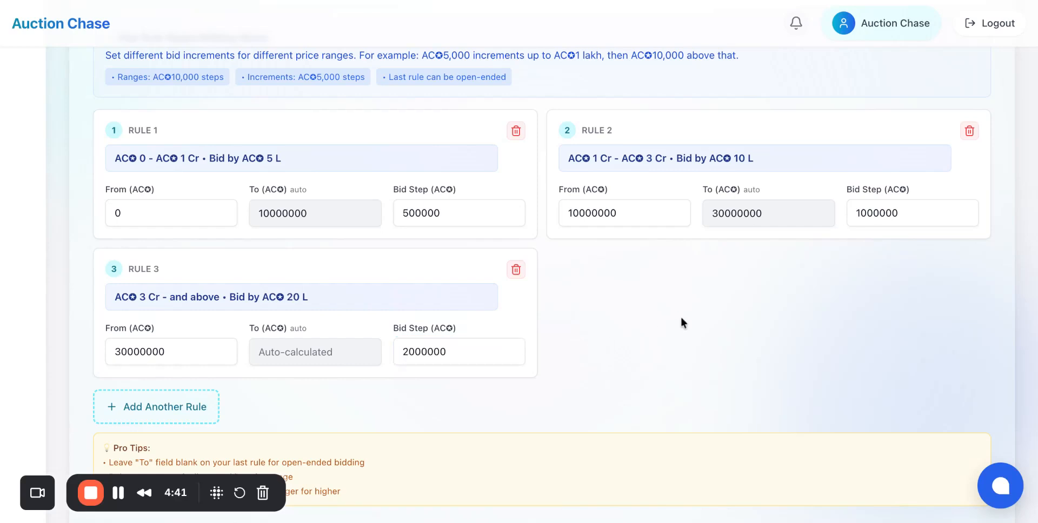
Review the Rule Based bidding configuration, checking each rule's price range and bid step and the pro tips.
scroll(679, 301, "up", 2)
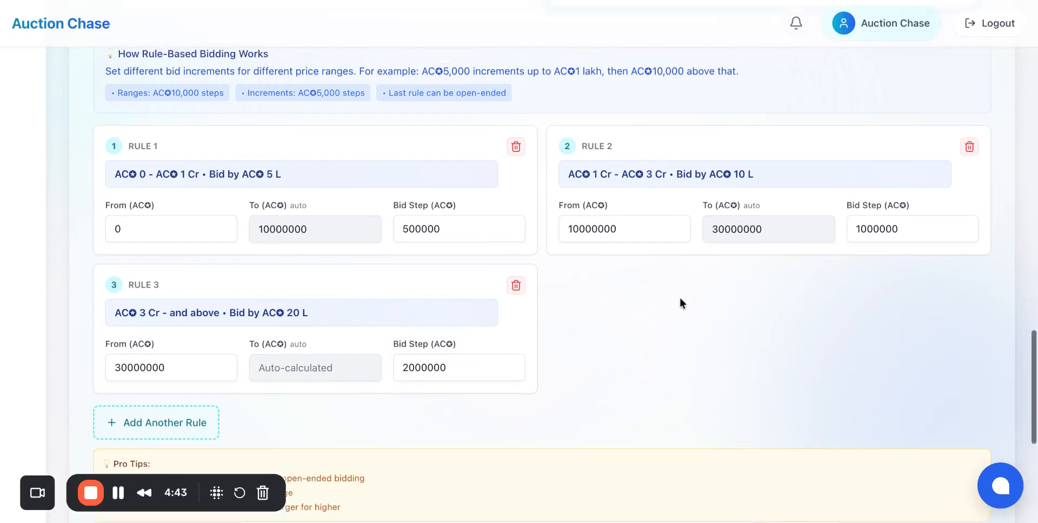
scroll(680, 303, "down", 1)
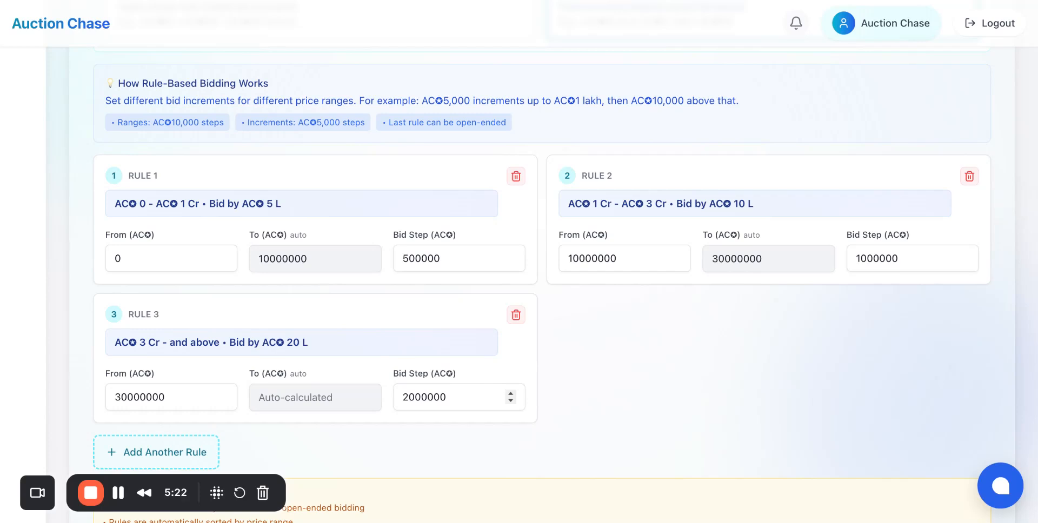
scroll(460, 397, "up", 1)
scroll(541, 270, "up", 3)
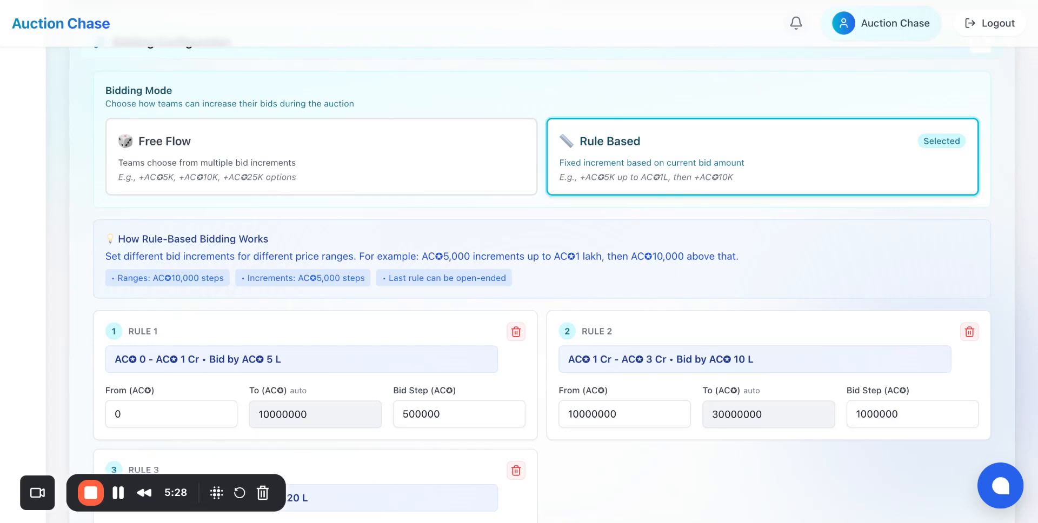
scroll(469, 326, "down", 1)
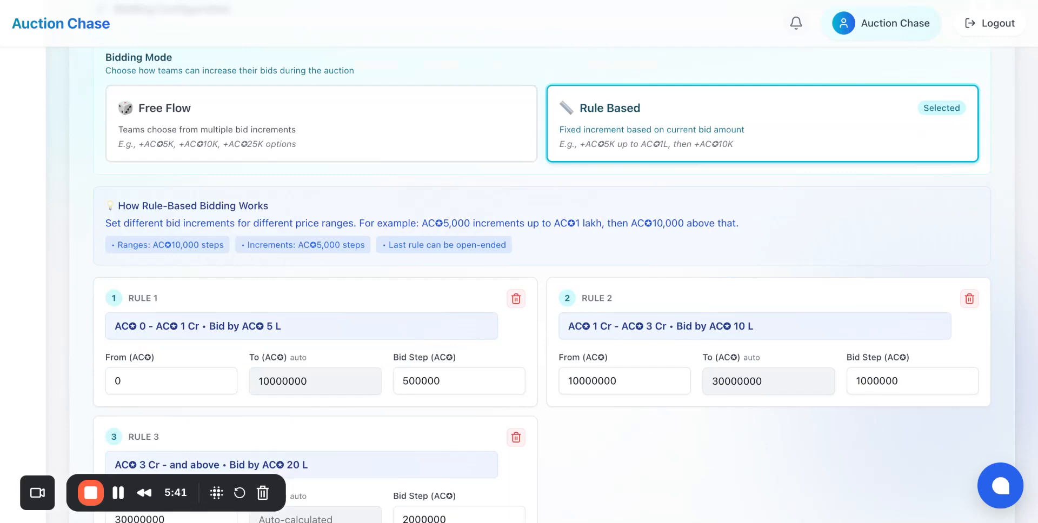
scroll(472, 271, "down", 1)
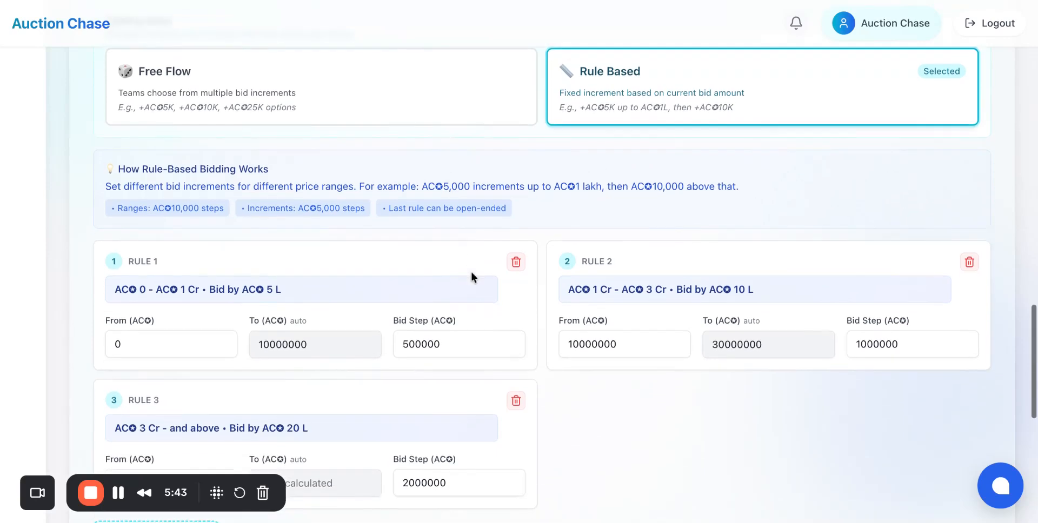
scroll(471, 272, "down", 3)
scroll(419, 290, "down", 1)
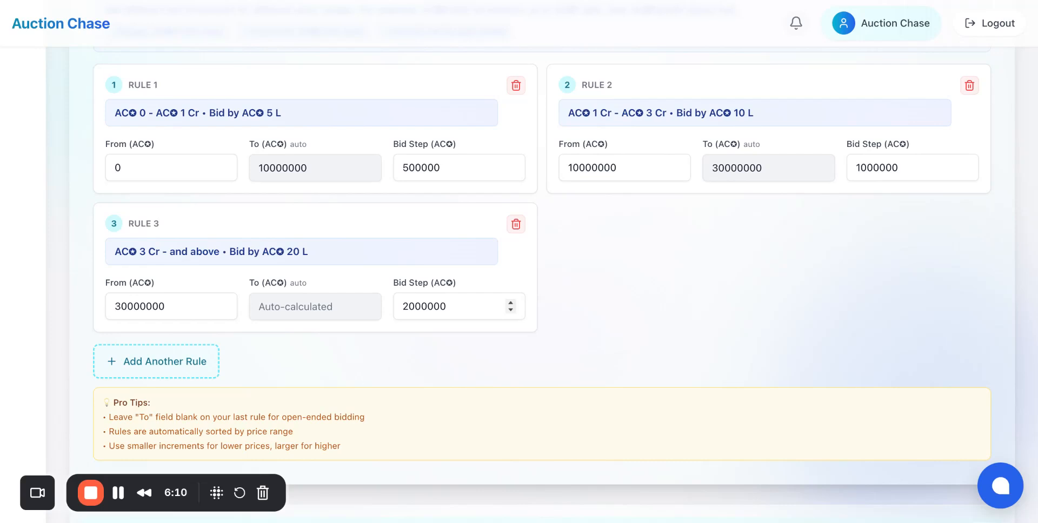
scroll(519, 270, "up", 4)
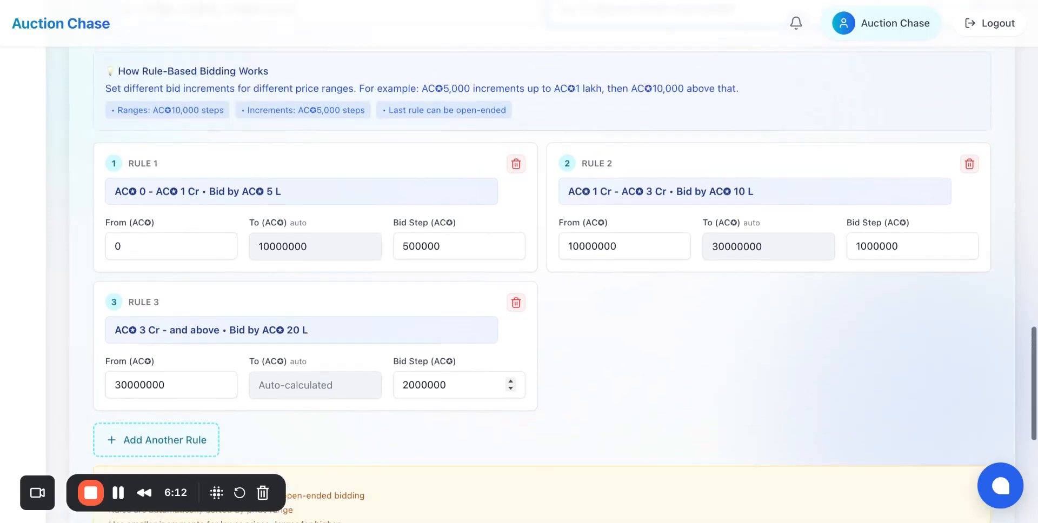